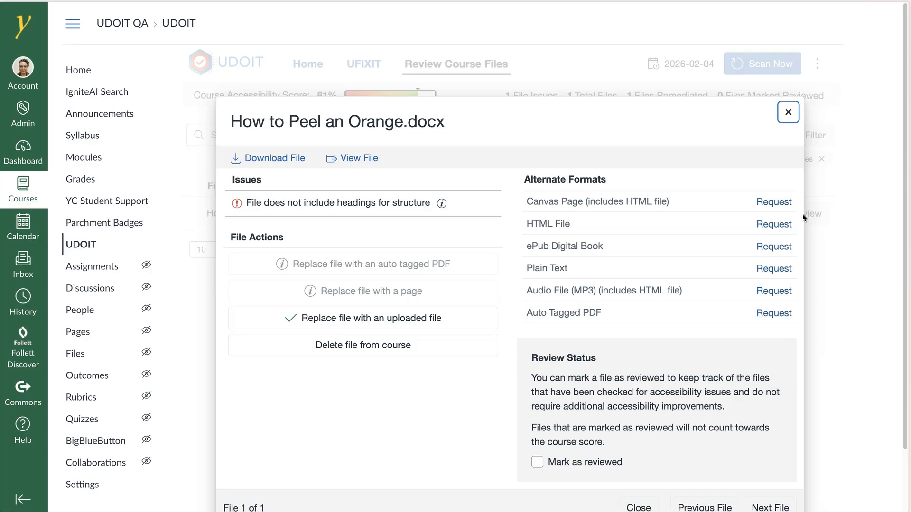
Open the missing-headings issue flagged for How to Peel an Orange.docx in UDOIT.
left_click(488, 481)
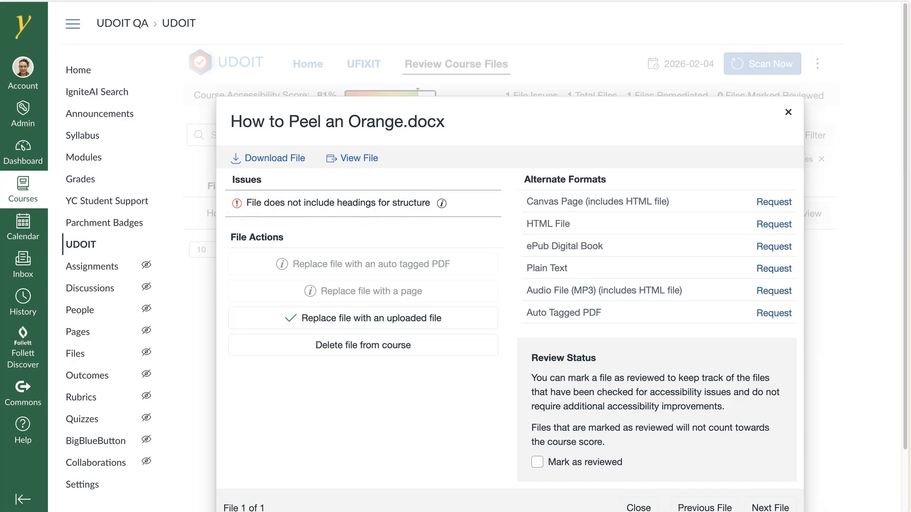
mouse_move(441, 212)
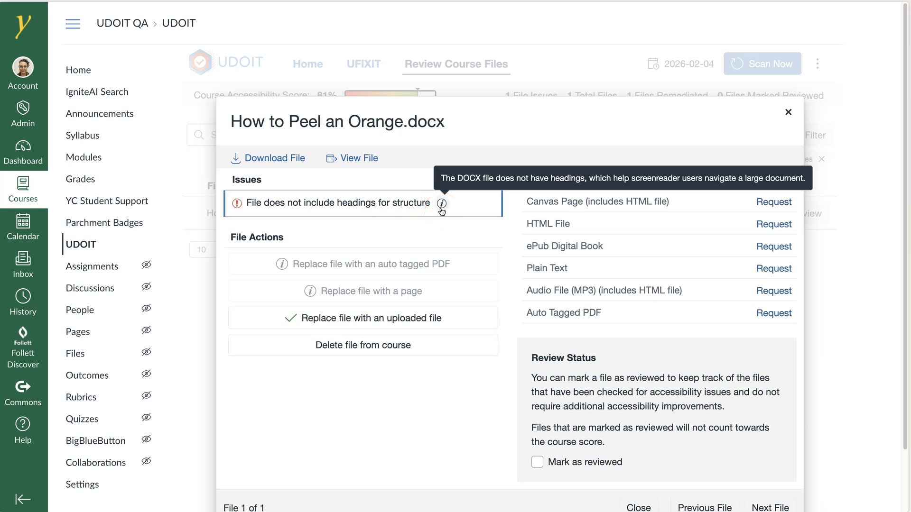
left_click(442, 211)
scroll(442, 211, "down", 1)
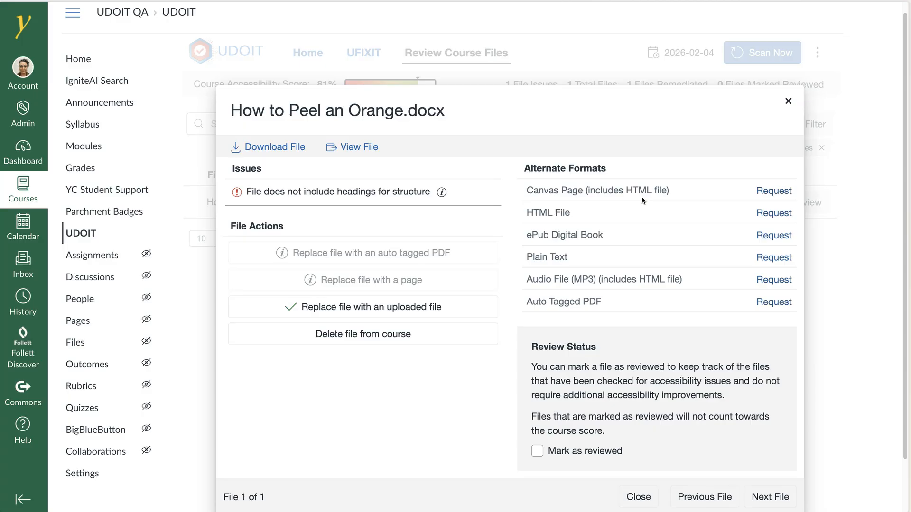
Preview How to Peel an Orange.docx, then download it for editing in Word.
left_click(357, 148)
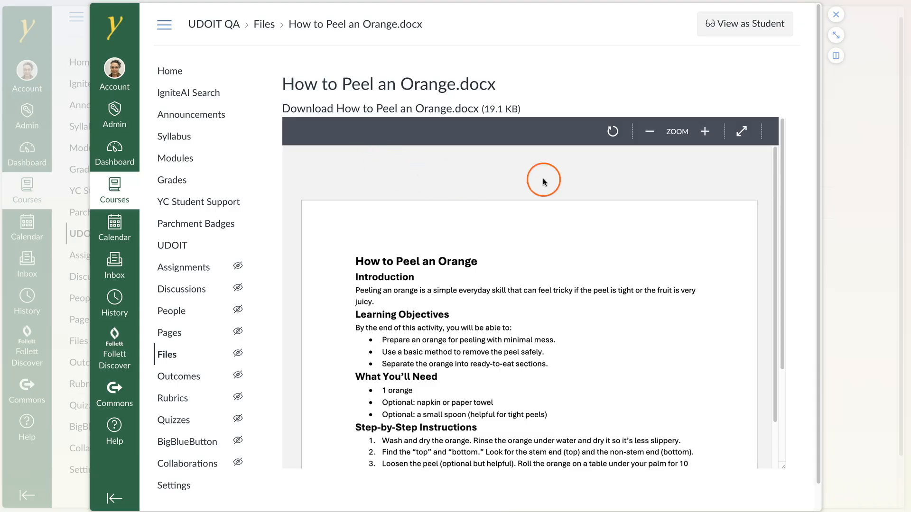
left_click(836, 14)
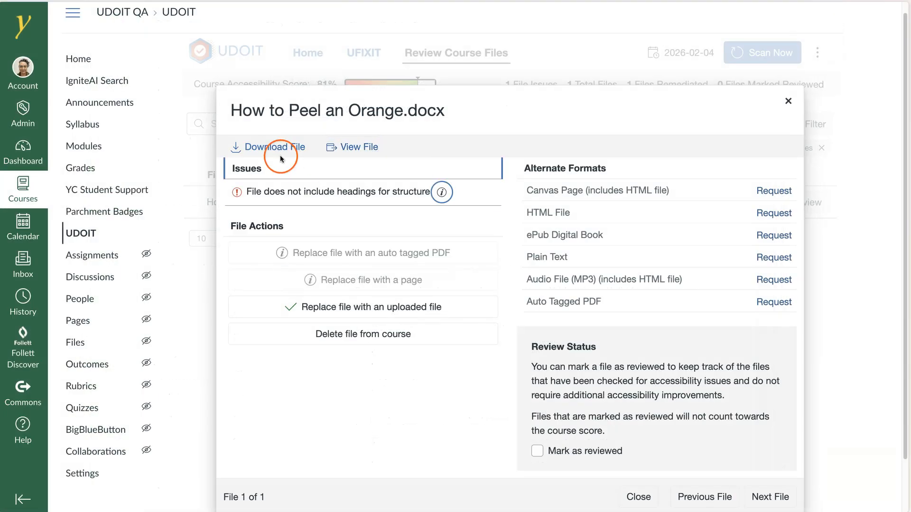
left_click(276, 151)
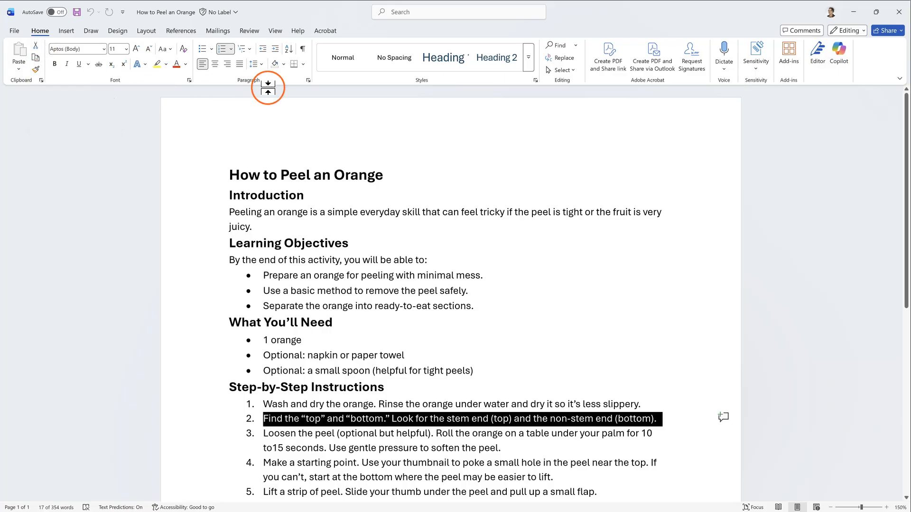
Apply the Heading 1 style to the title line 'How to Peel an Orange'.
left_click(269, 174)
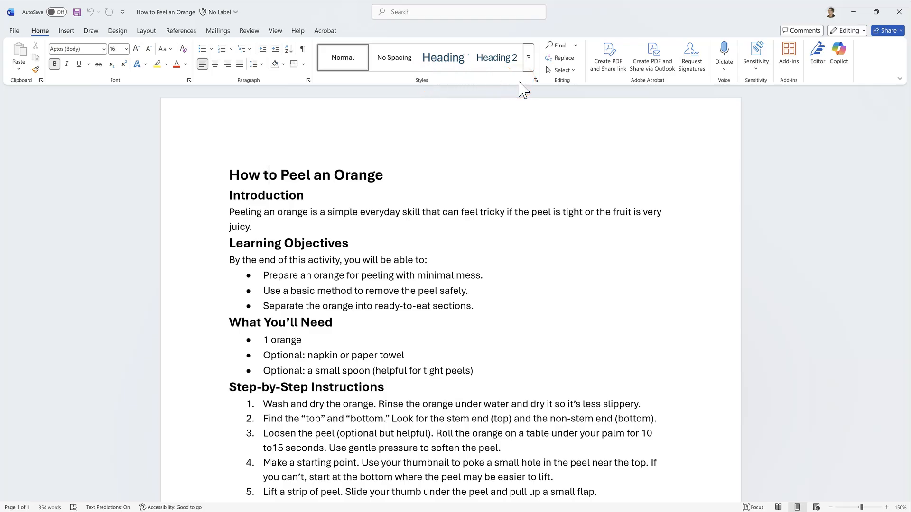
left_click(529, 58)
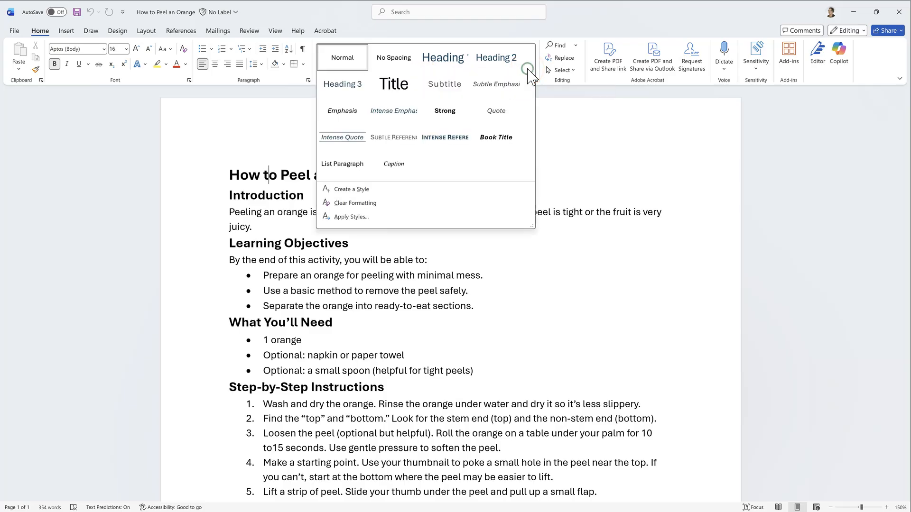
left_click(529, 122)
left_click(449, 58)
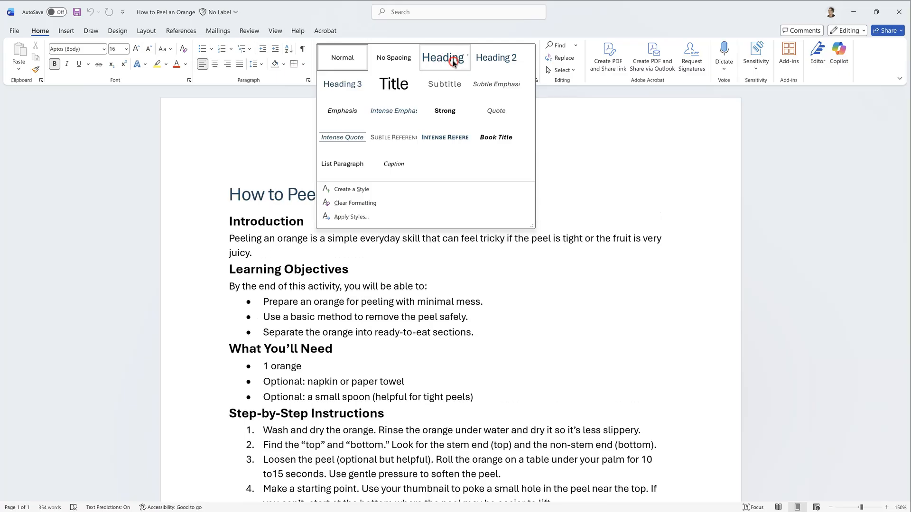
Update Heading 1 to match the title's bold black formatting.
right_click(453, 60)
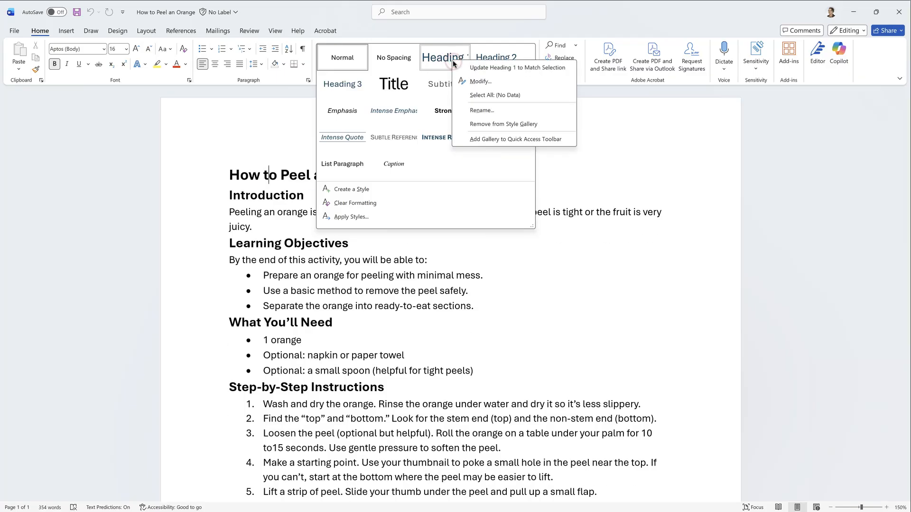
left_click(479, 68)
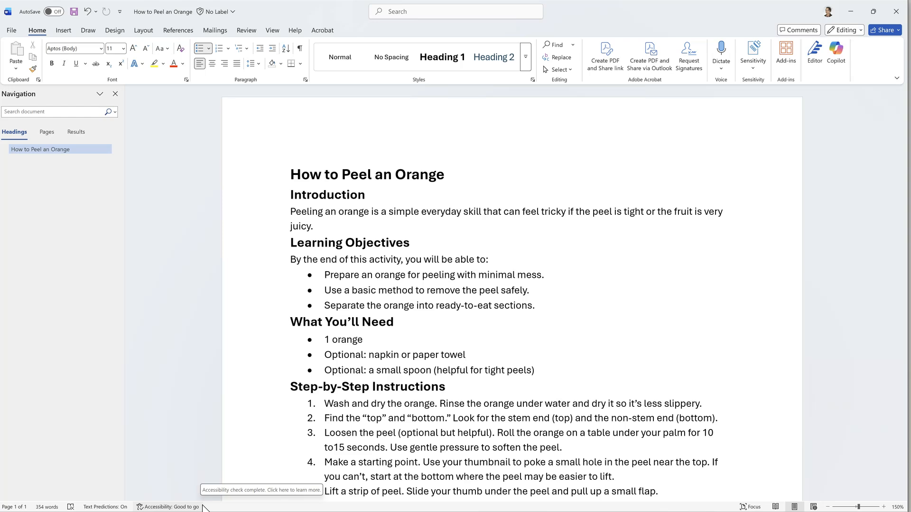
key("Down")
key("Down")
key("Down")
key("End")
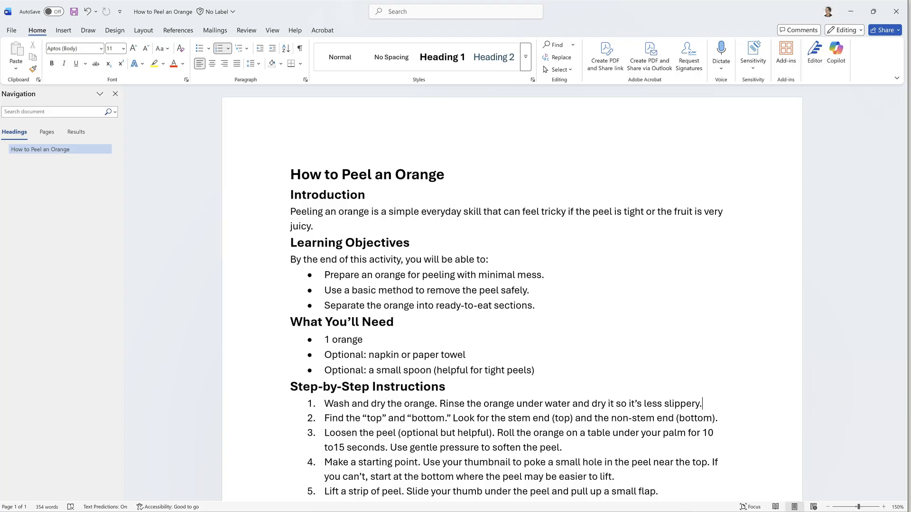
left_click(575, 293)
scroll(576, 296, "down", 5)
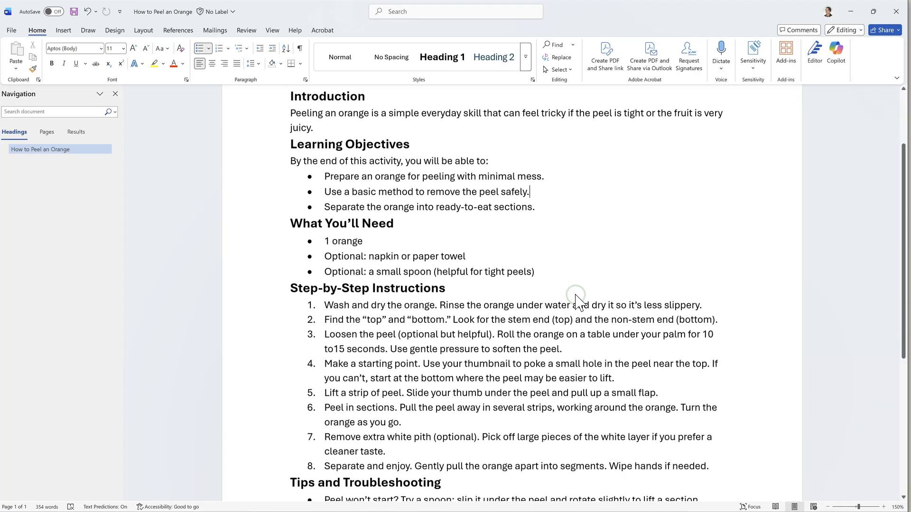
scroll(576, 299, "down", 1)
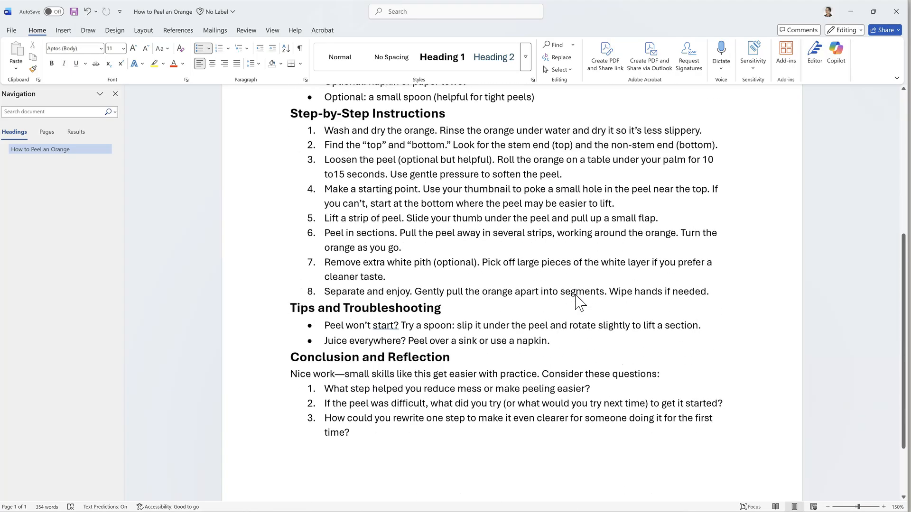
scroll(576, 294, "up", 5)
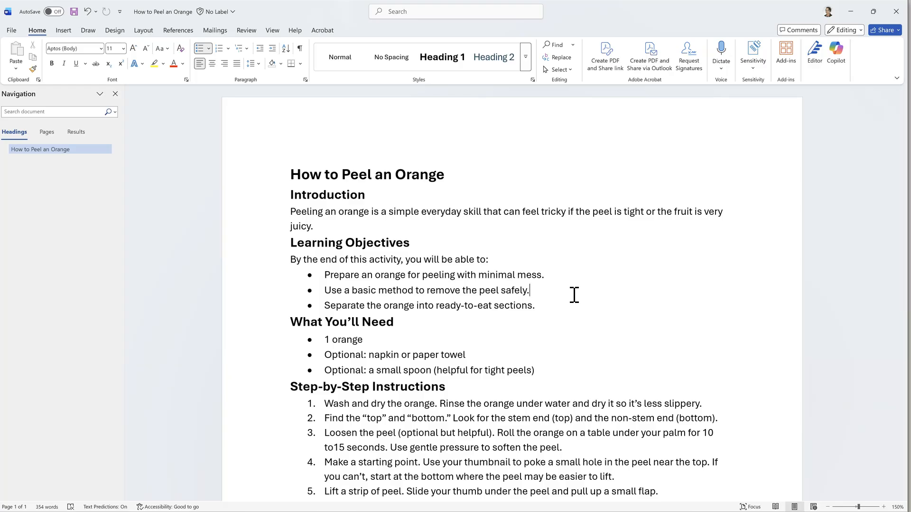
Apply Heading 2 to 'Introduction' and update Heading 2 to match its bold formatting.
left_click(334, 202)
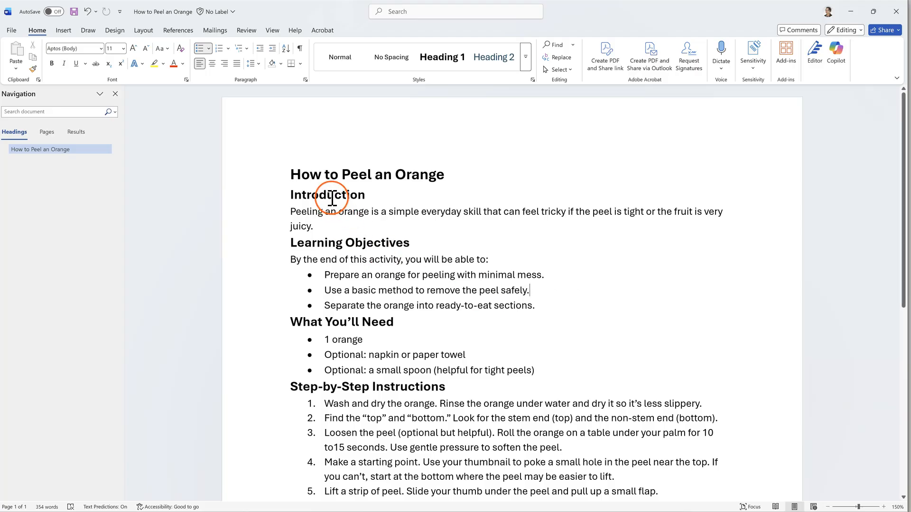
left_click(325, 203)
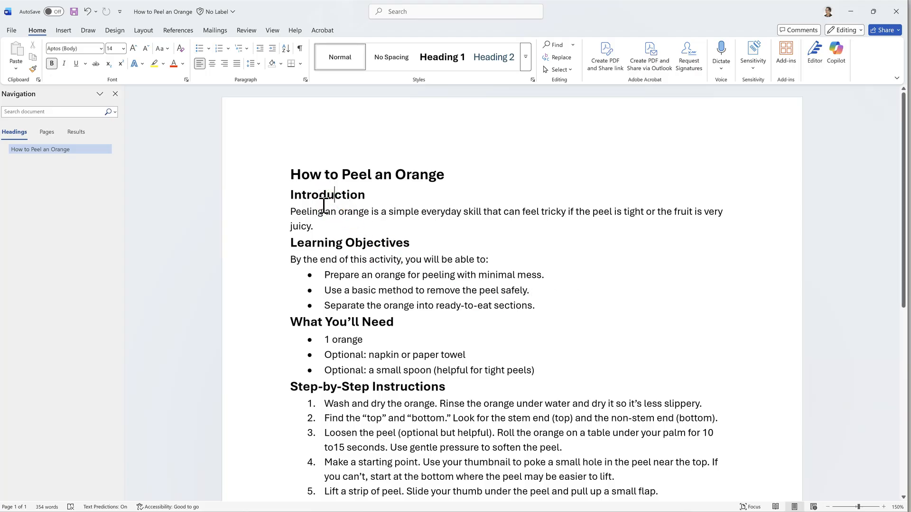
left_click(338, 197)
left_click(495, 64)
right_click(495, 68)
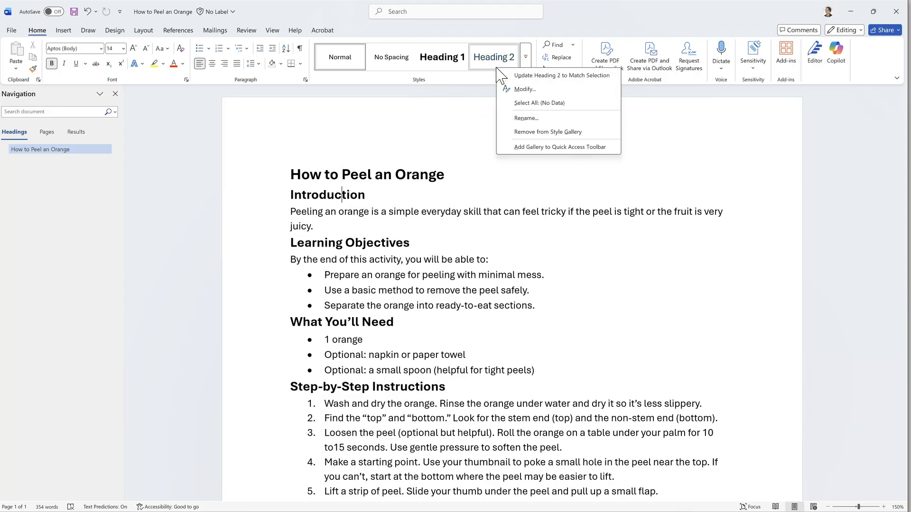
left_click(526, 76)
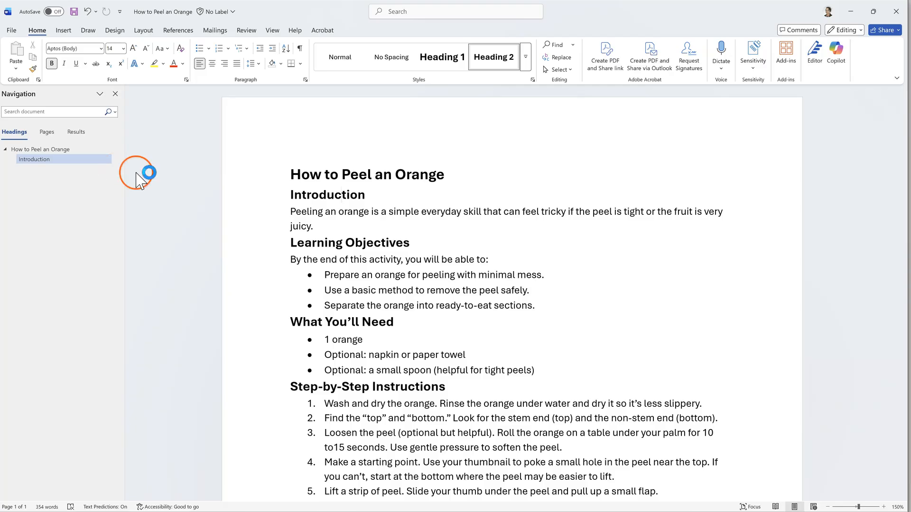
Make Learning Objectives, What You'll Need and Step-by-Step Instructions Heading 2.
left_click(315, 243)
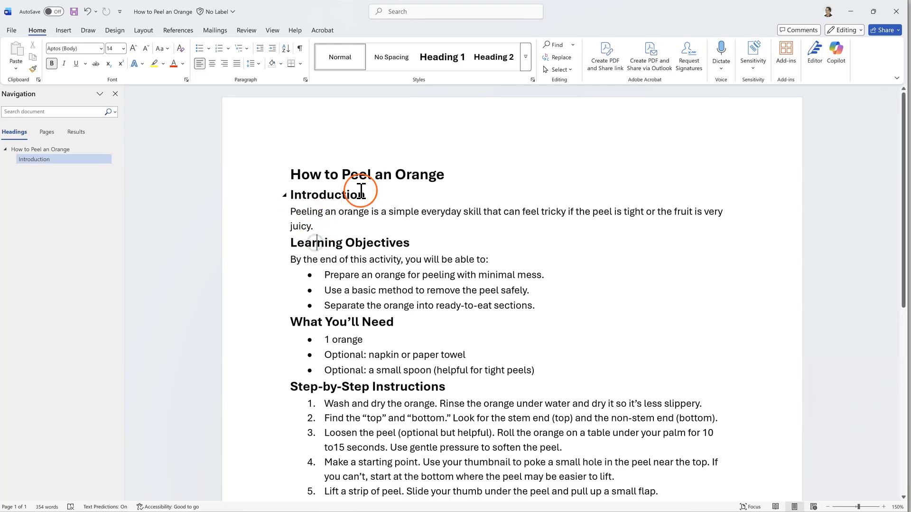
left_click(503, 65)
left_click(332, 322)
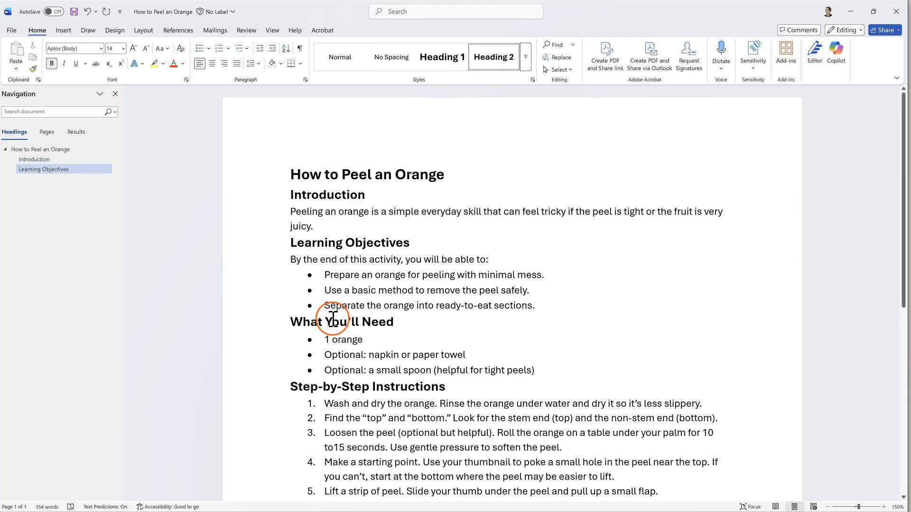
left_click(493, 63)
left_click(358, 386)
left_click(491, 58)
Make Tips and Troubleshooting and Conclusion and Reflection Heading 2.
scroll(405, 312, "down", 6)
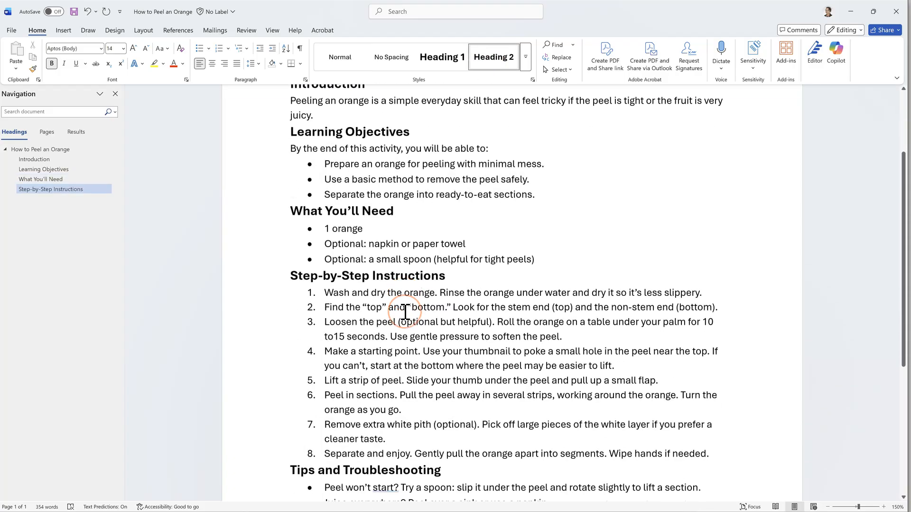
left_click(396, 275)
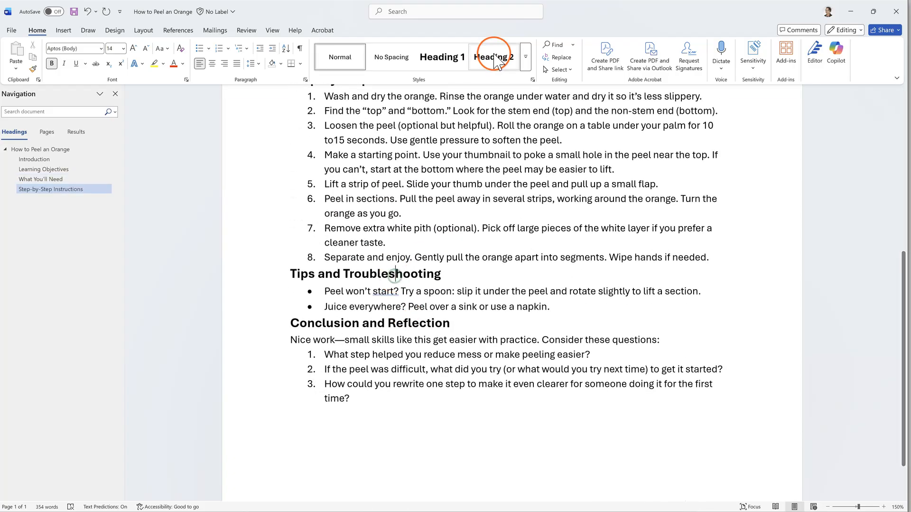
left_click(493, 56)
left_click(391, 323)
left_click(484, 67)
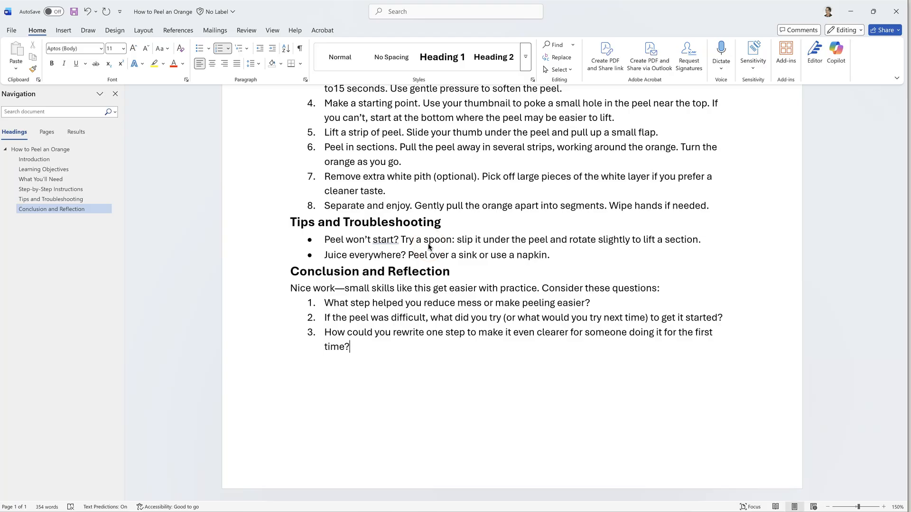
left_click(510, 272)
scroll(511, 272, "up", 8)
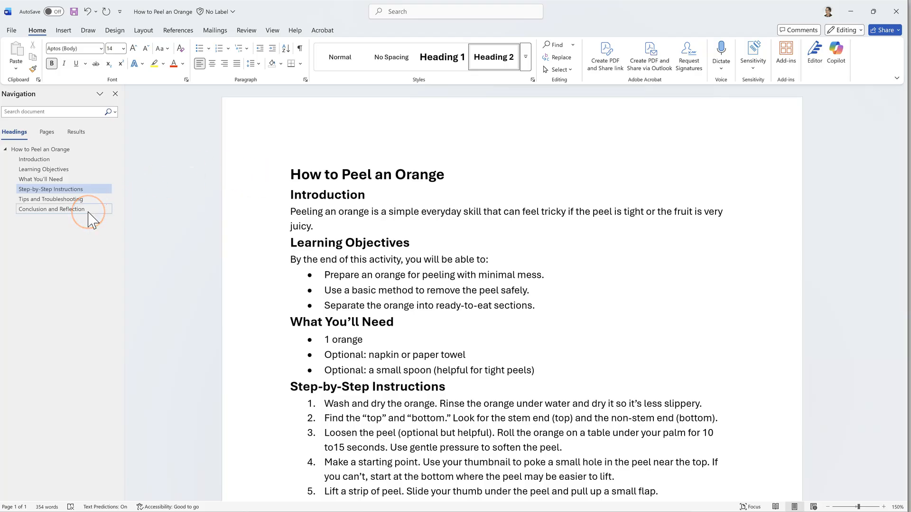
Check the new heading outline in the Navigation pane, then save the document to the Z: drive.
left_click(76, 210)
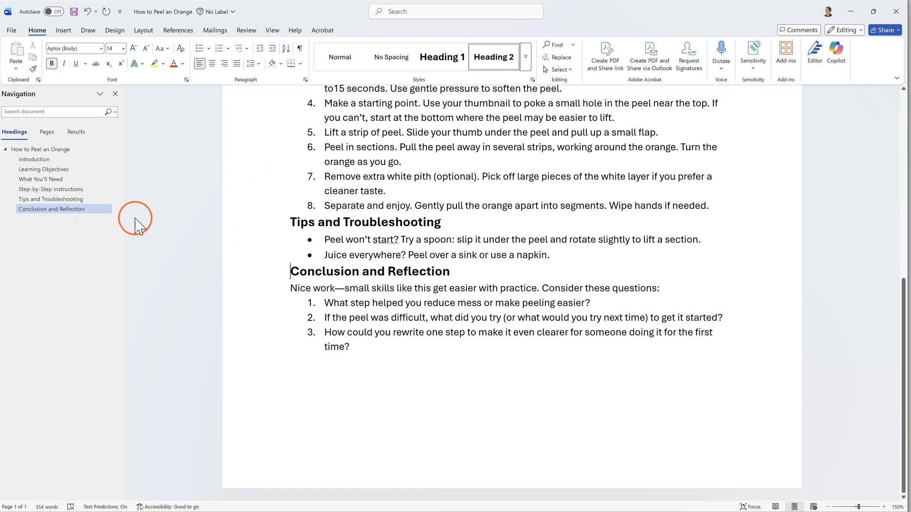
scroll(290, 237, "up", 8)
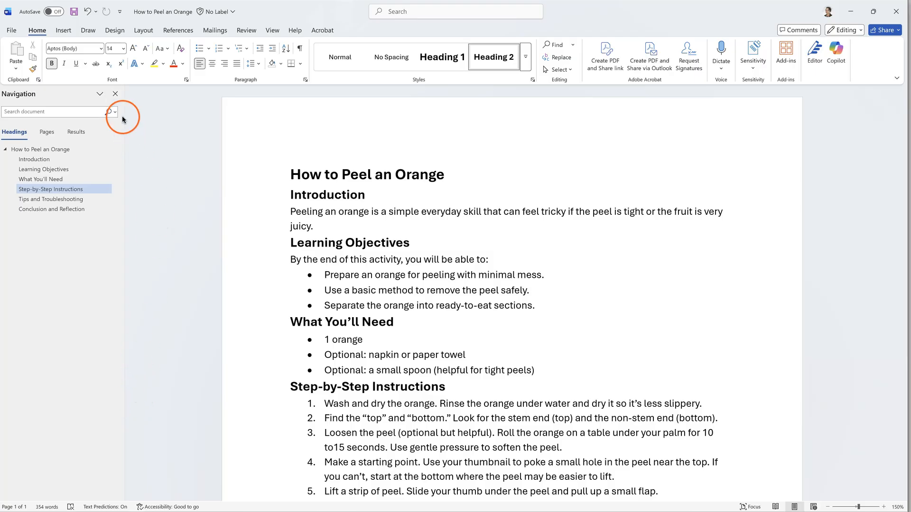
left_click(271, 30)
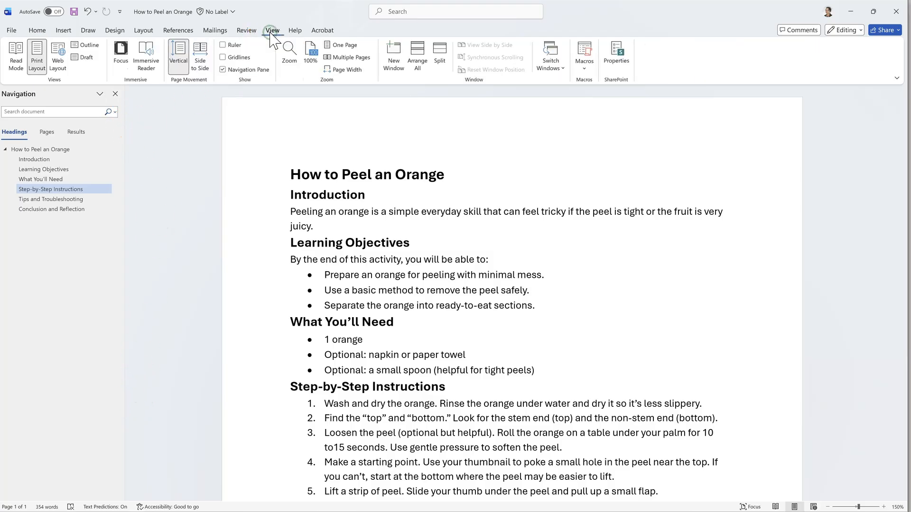
left_click(222, 70)
left_click(223, 70)
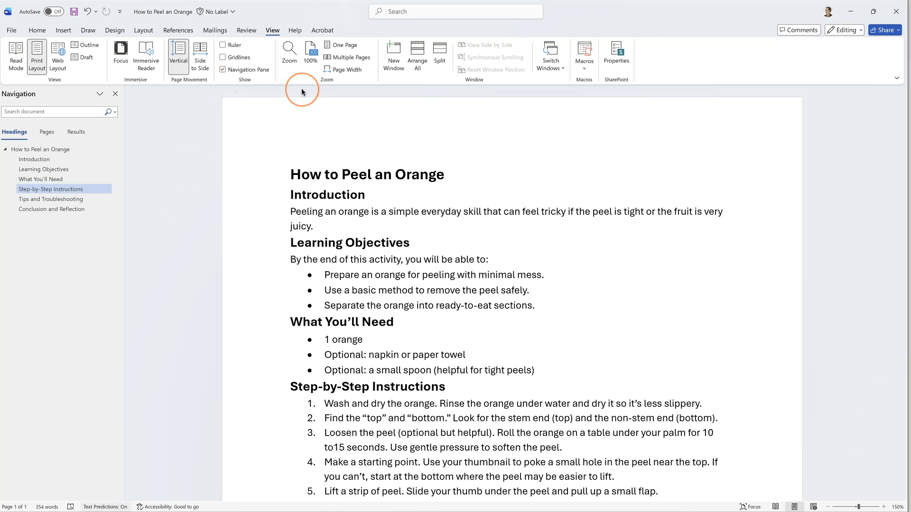
left_click(74, 14)
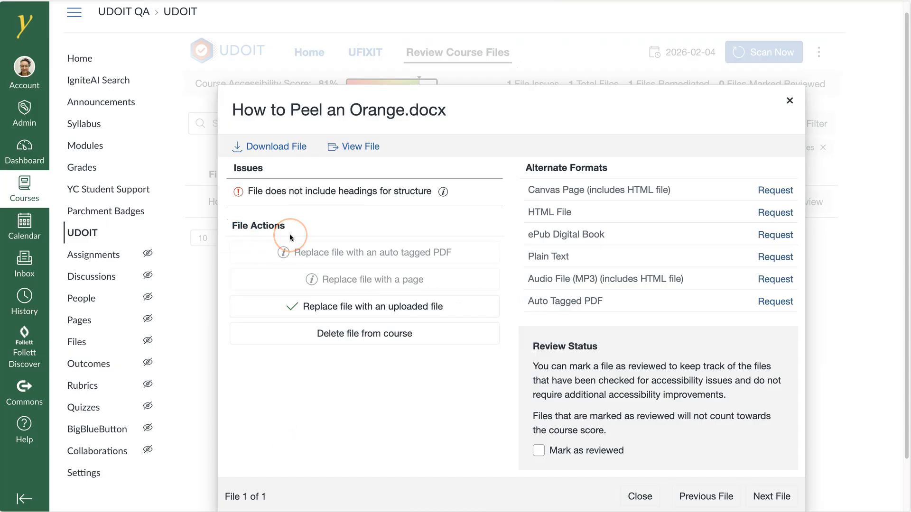
Replace the course file with the updated How to Peel an Orange.docx from the Desktop, then close the review.
left_click(370, 311)
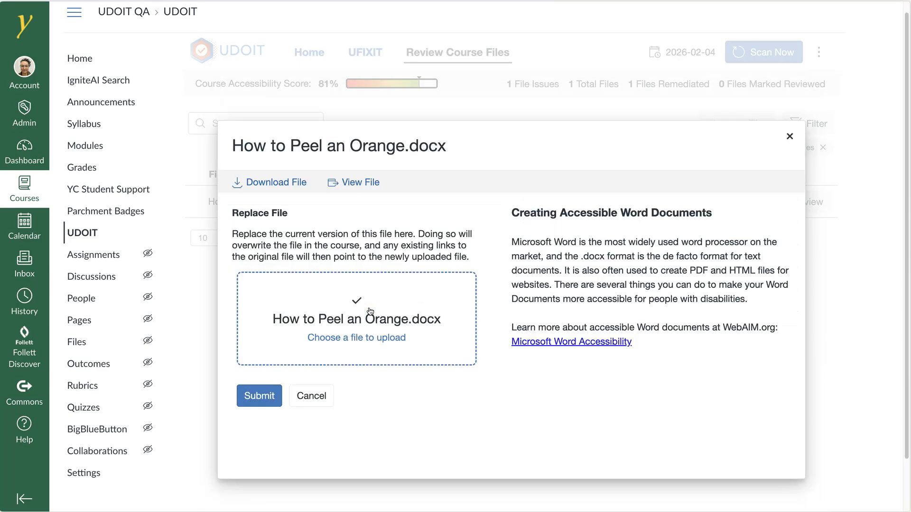
left_click(350, 342)
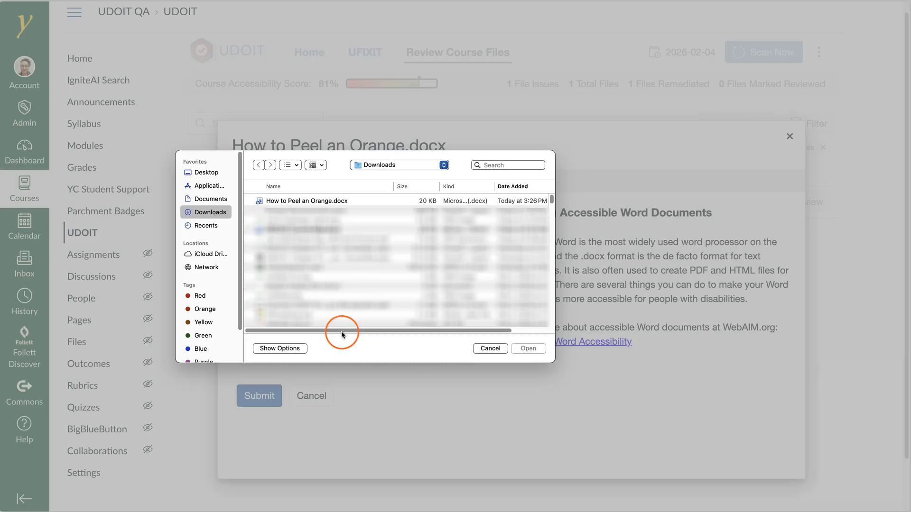
left_click(207, 172)
left_click(274, 200)
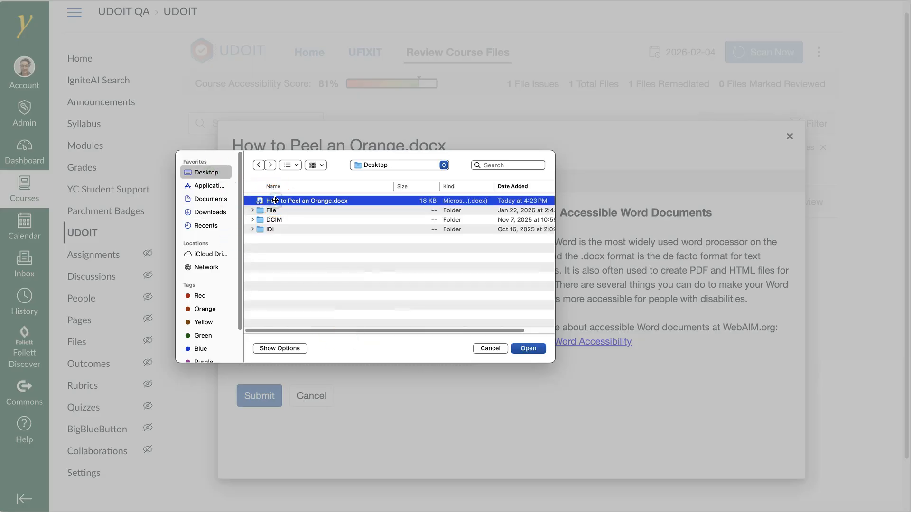
left_click(529, 349)
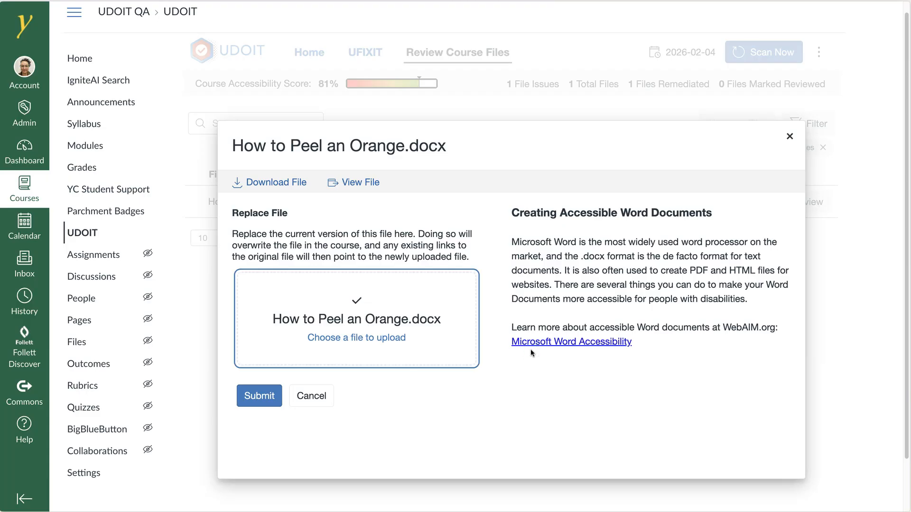
left_click(267, 396)
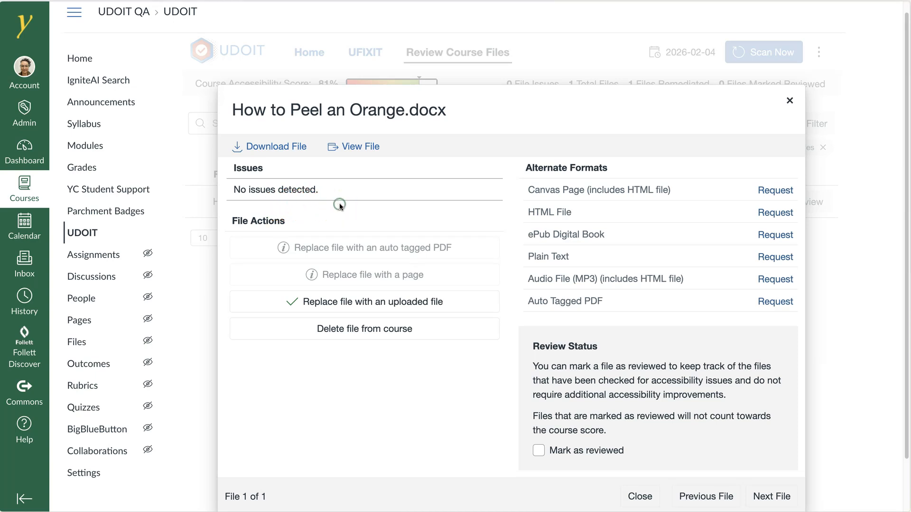
left_click(637, 496)
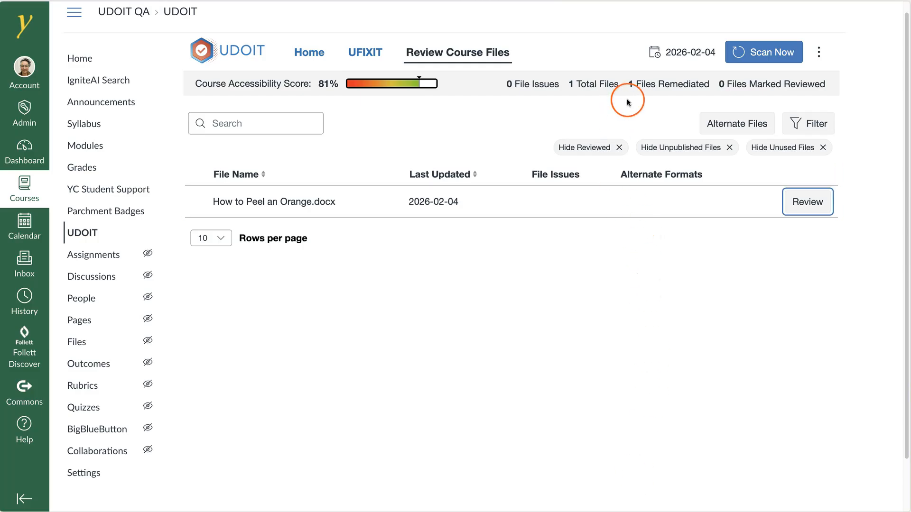